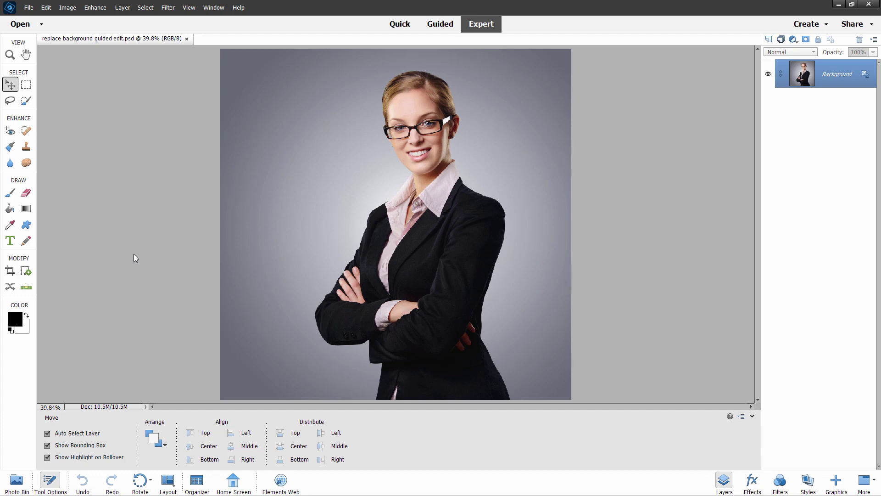
Step: Launch the Replace Background guided edit from Guided mode's Special Edits on the businesswoman portrait
left_click(440, 24)
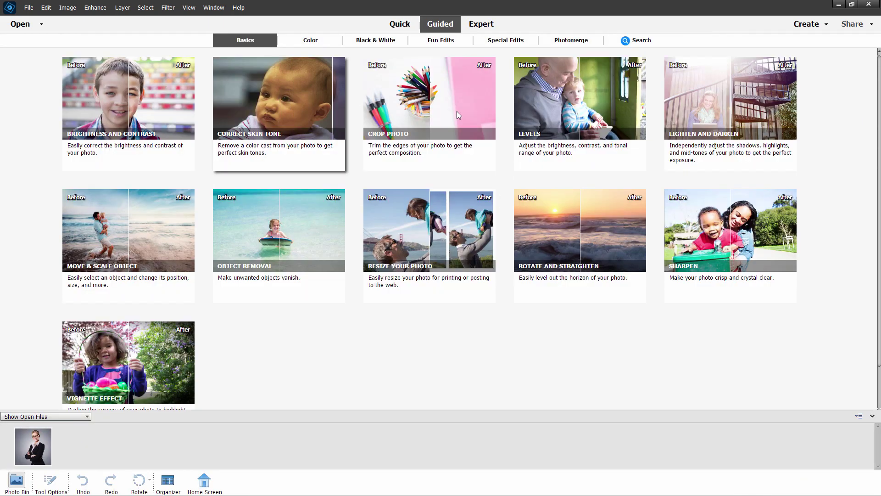
left_click(504, 41)
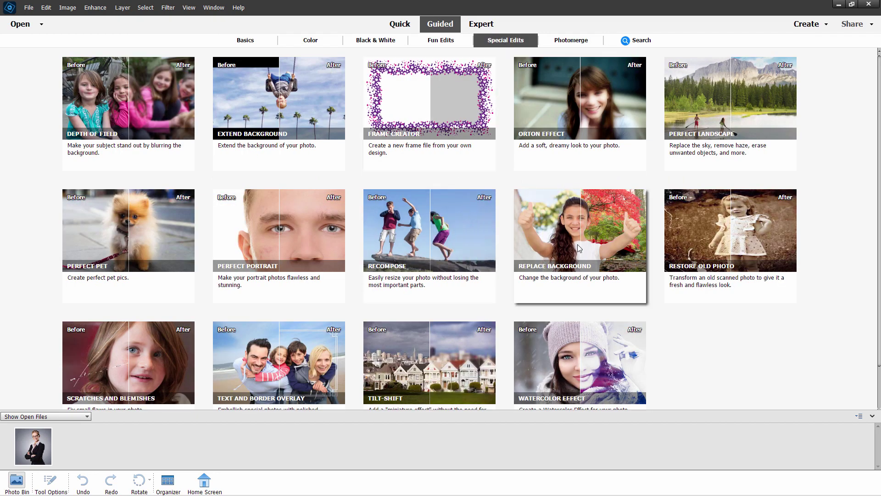
left_click(581, 224)
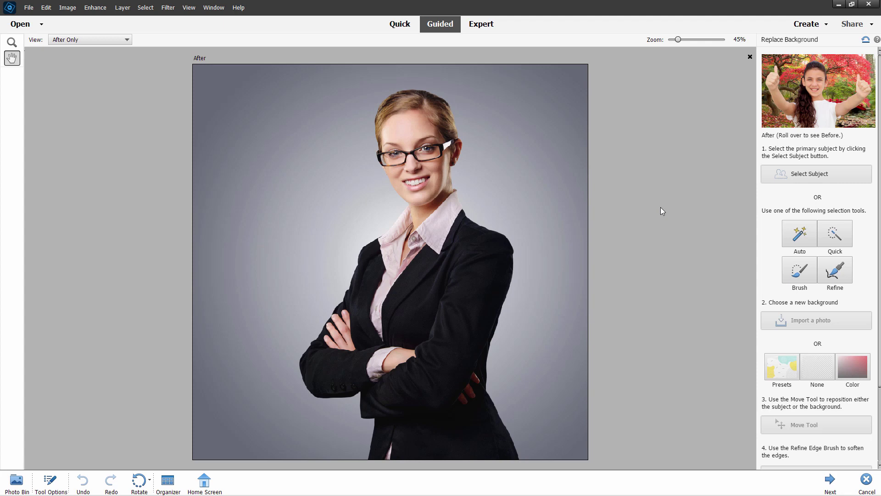
Step: Auto-select the woman as the subject and bring the background options into view
left_click(815, 177)
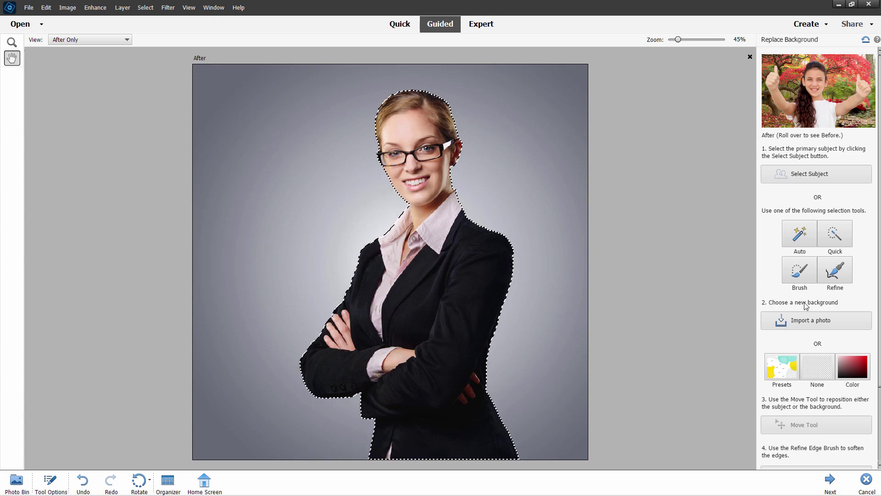
scroll(860, 279, "down", 3)
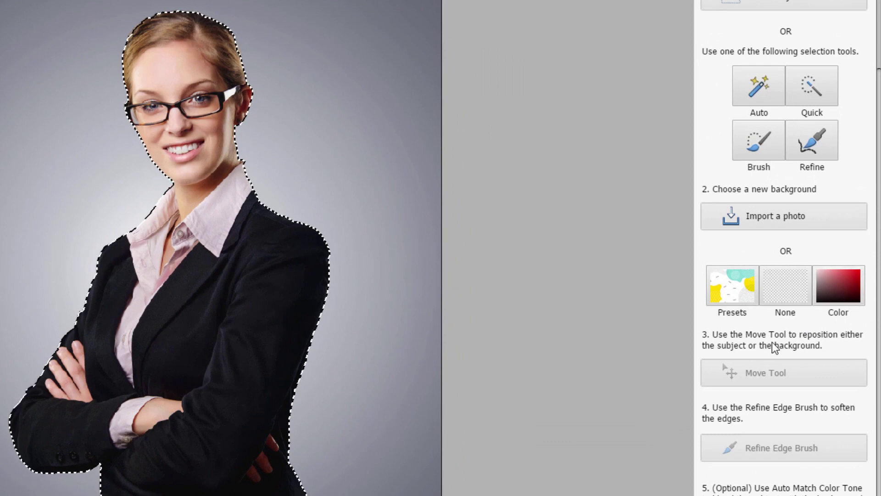
Step: Preview background presets: green stripes, teal abstract, pink floral, gold leaf, rainbow, beach, Japanese garden, sunset
left_click(729, 287)
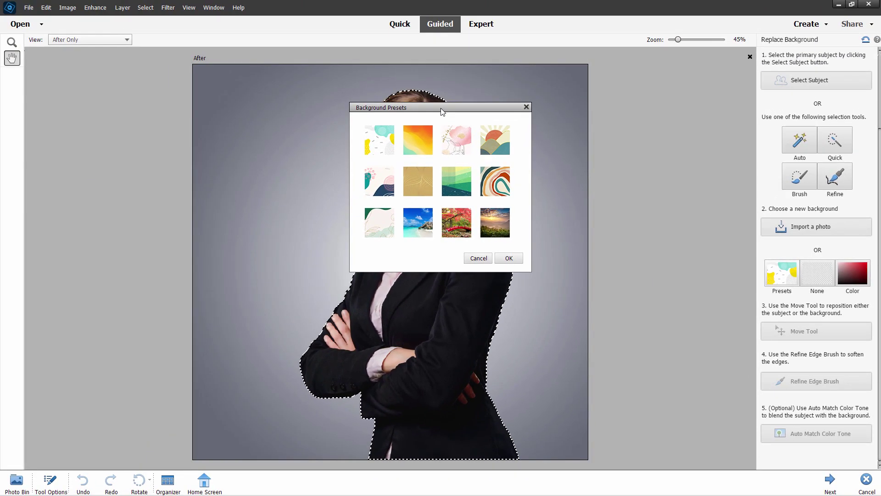
mouse_move(441, 112)
left_mouse_down()
mouse_move(606, 133)
mouse_move(450, 126)
left_mouse_up()
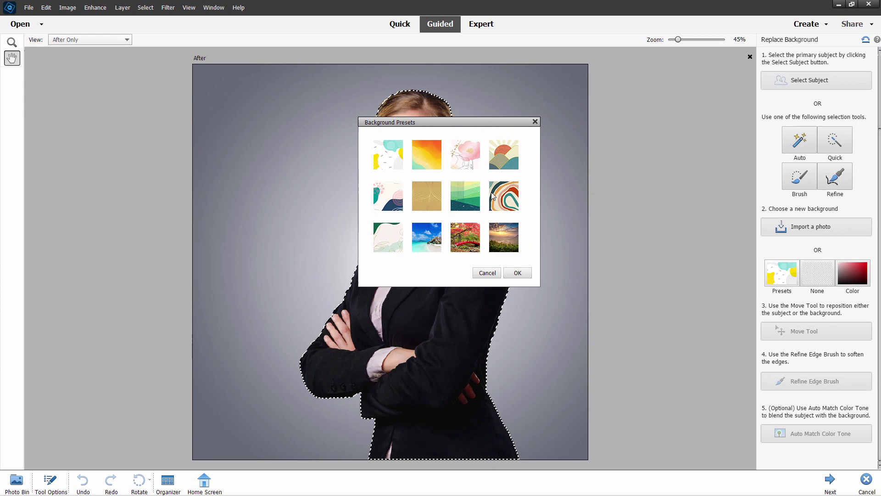
left_click(473, 195)
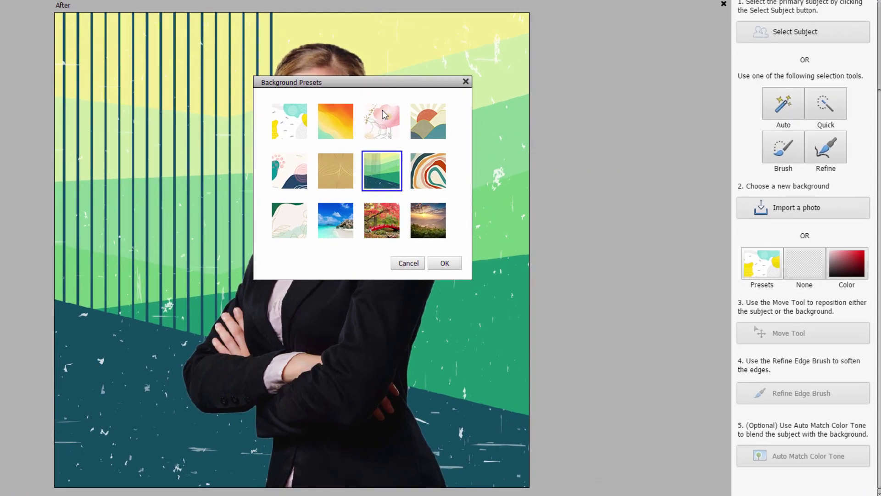
left_click_drag(454, 122, 687, 129)
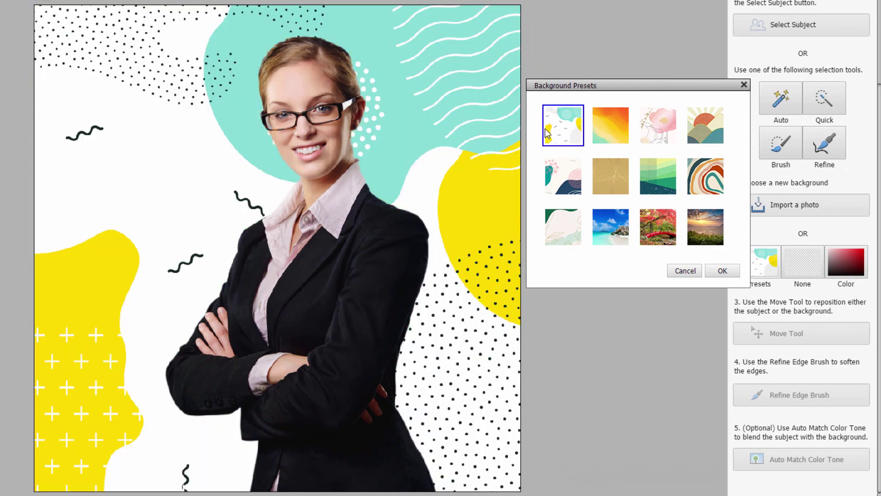
left_click(548, 134)
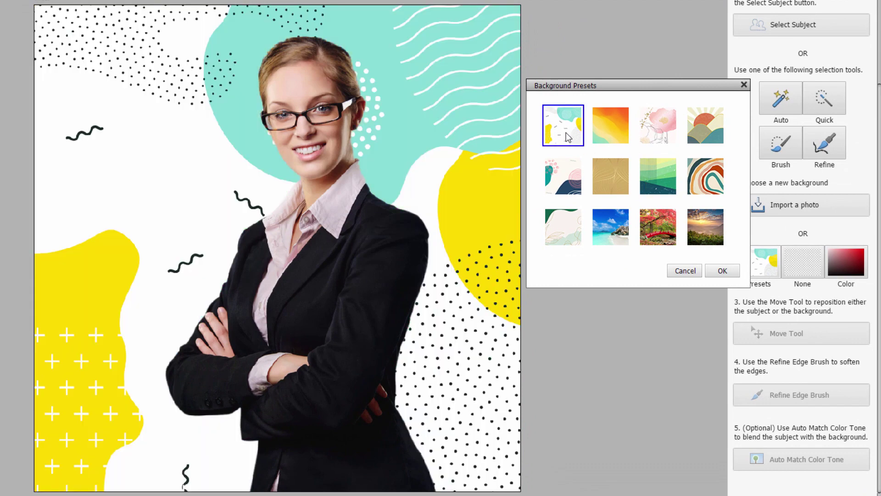
left_click(605, 134)
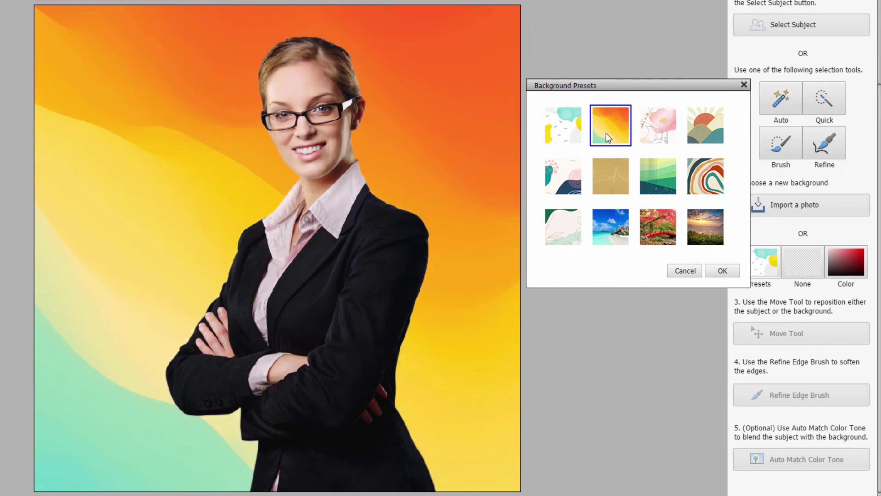
left_click(675, 133)
left_click(571, 188)
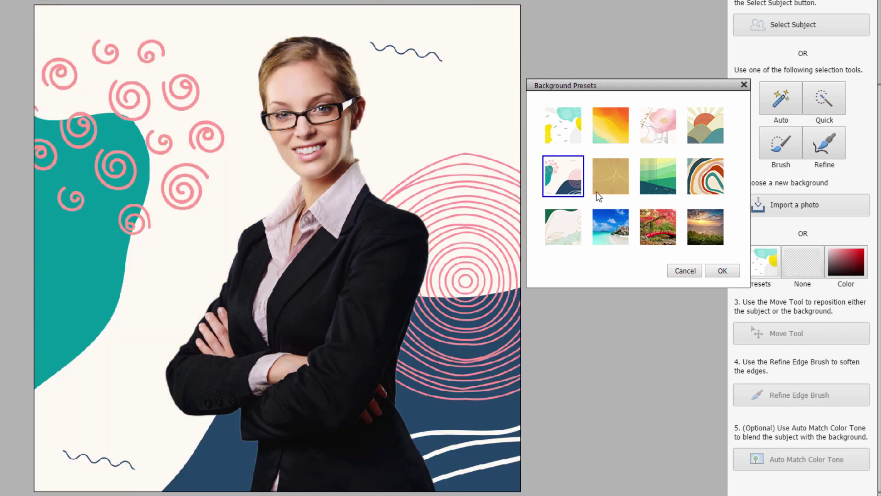
left_click(610, 180)
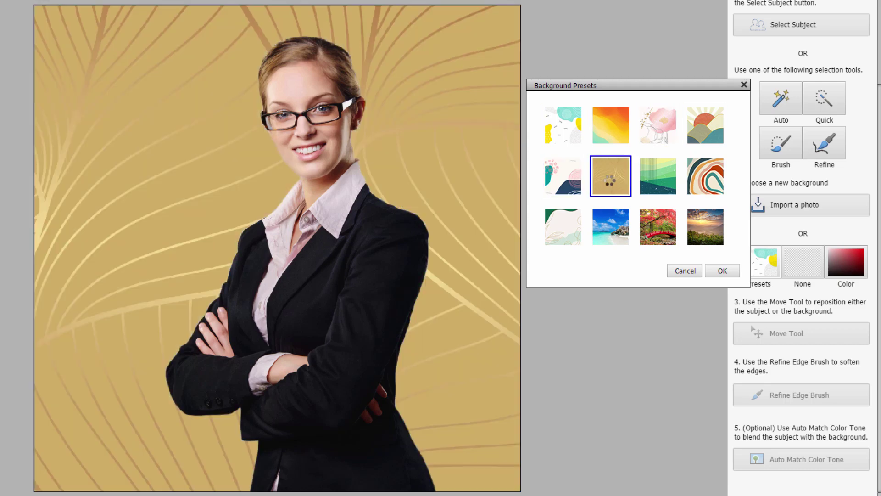
left_click(663, 186)
left_click(707, 188)
left_click(571, 230)
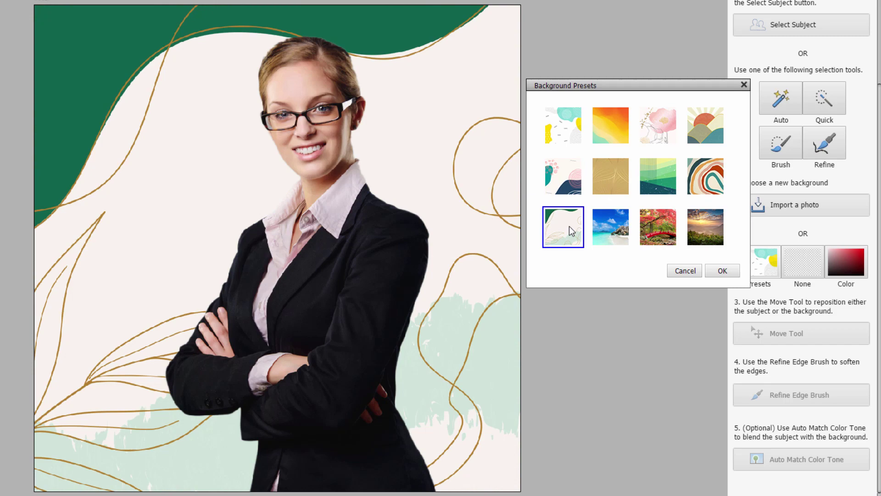
left_click(610, 237)
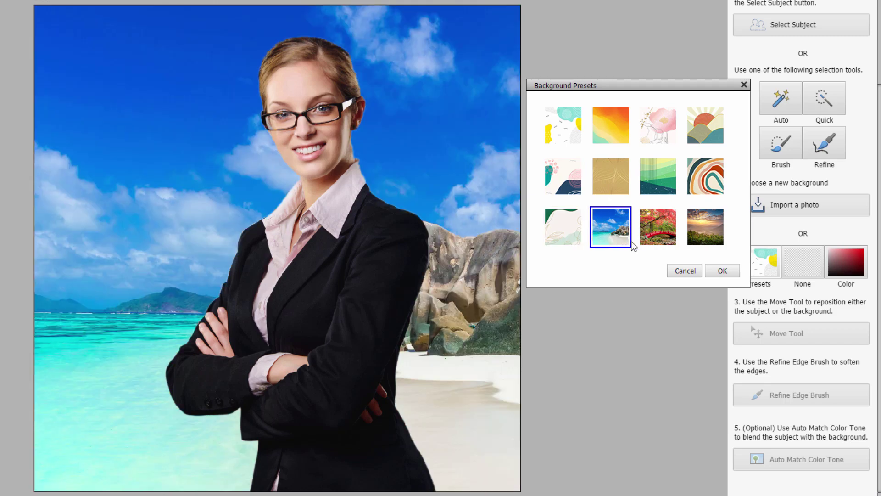
left_click(661, 240)
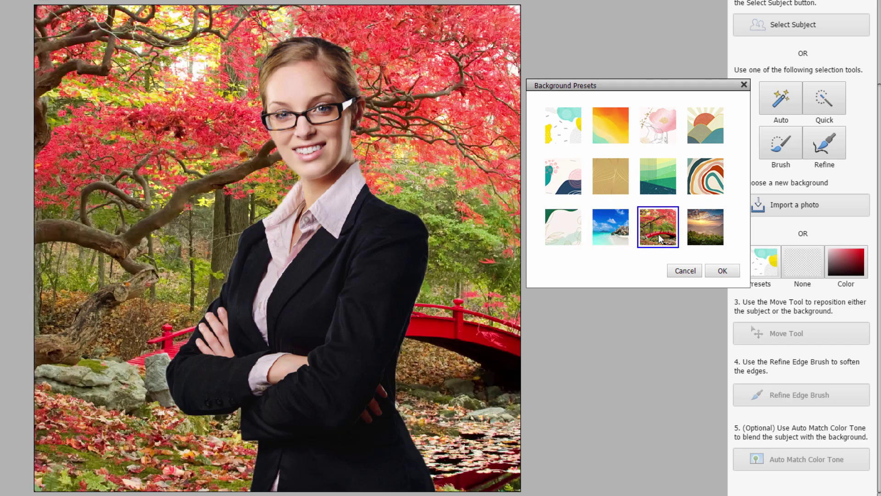
left_click(713, 243)
Step: Settle on the orange gradient preset and confirm it as the new background
left_click(601, 130)
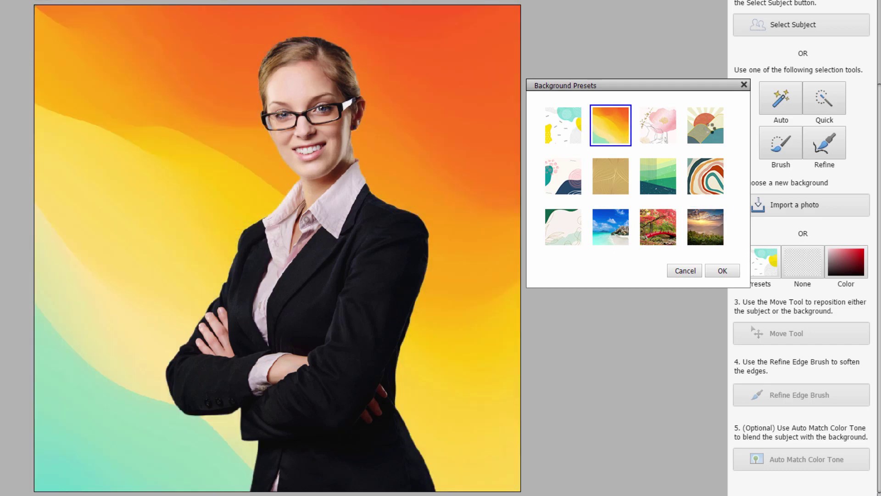
left_click(705, 125)
left_click(627, 132)
left_click(724, 270)
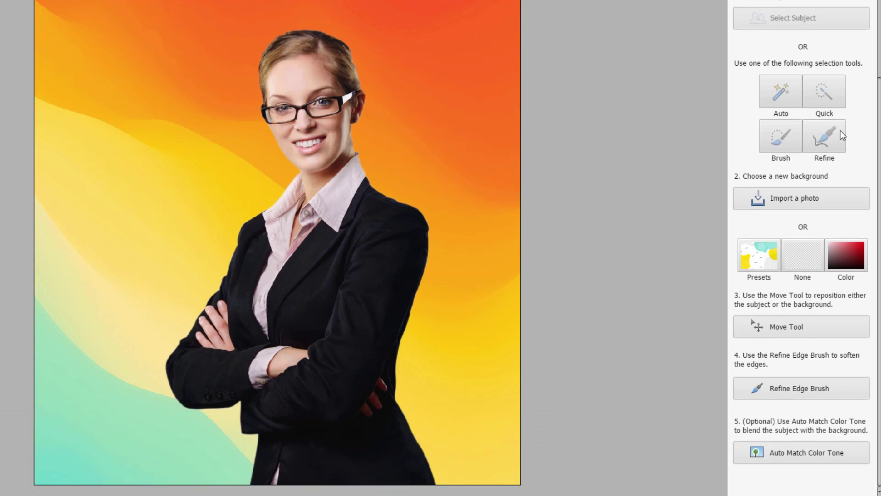
scroll(879, 94, "up", 3)
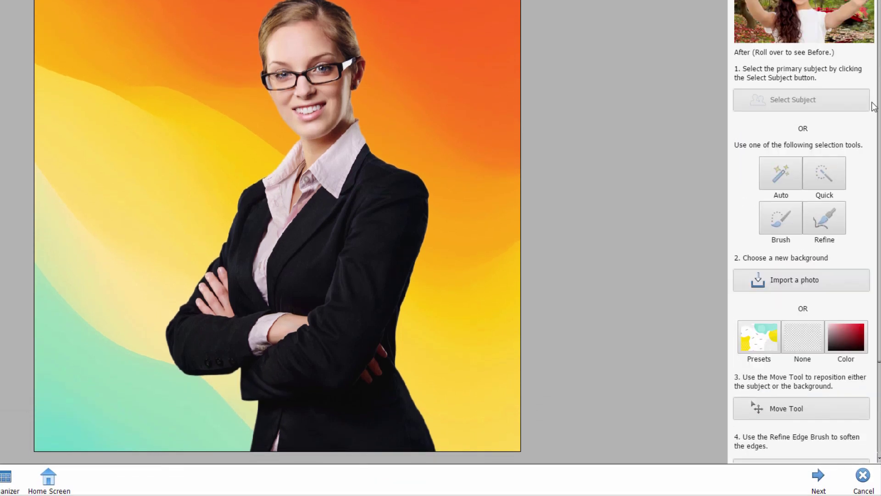
scroll(847, 163, "down", 3)
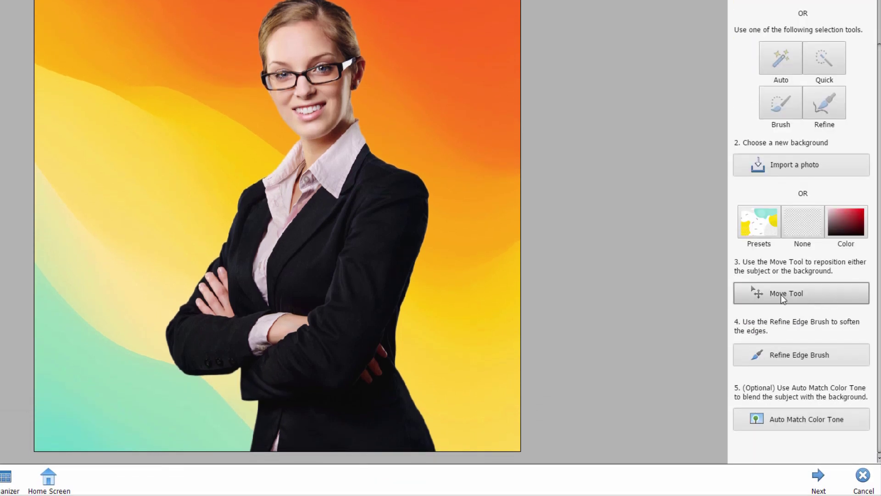
left_click(825, 290)
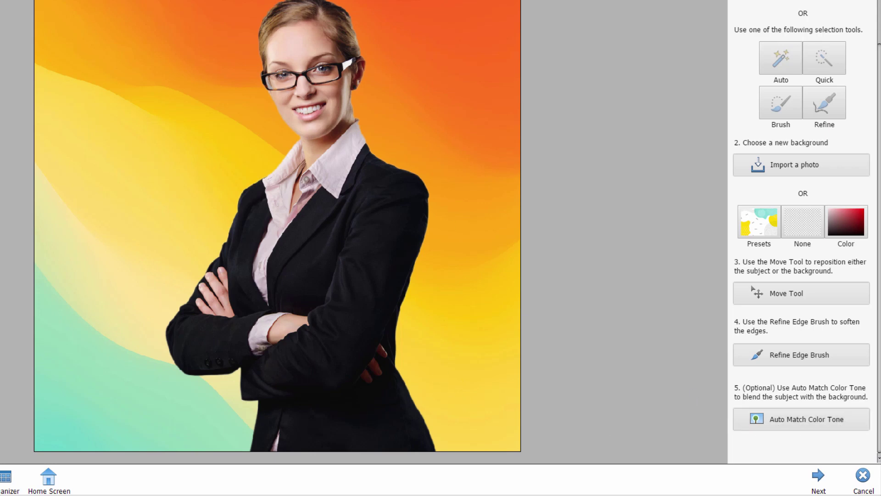
Step: Advance the Replace Background edit to its final save-and-share step
left_click(817, 476)
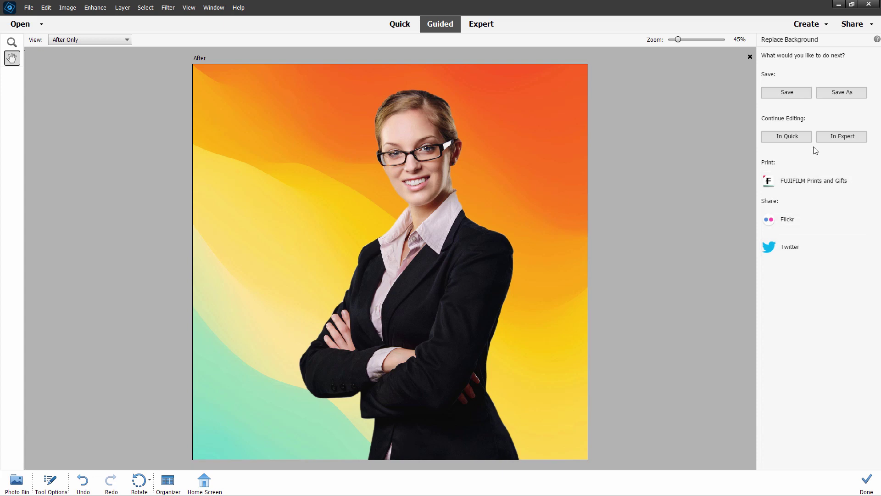
Step: Continue in Expert mode and select the original Background layer below Background2
left_click(833, 139)
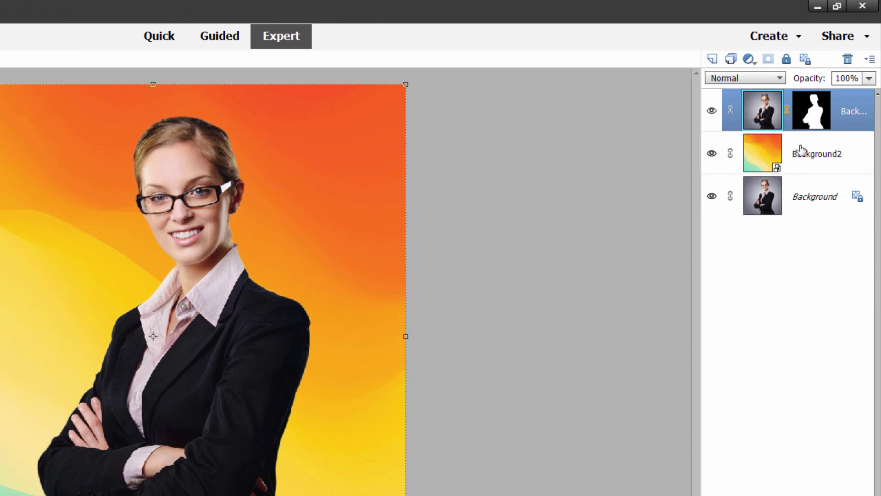
left_click(817, 153)
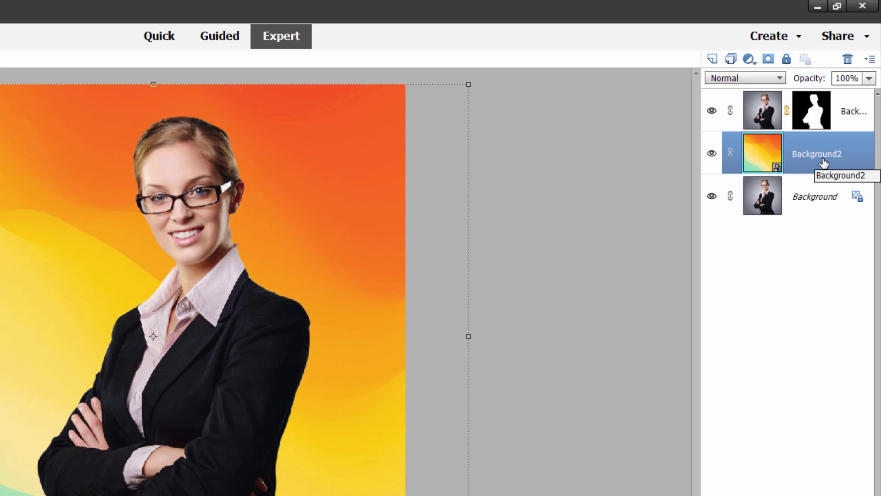
key("alt+bracketleft")
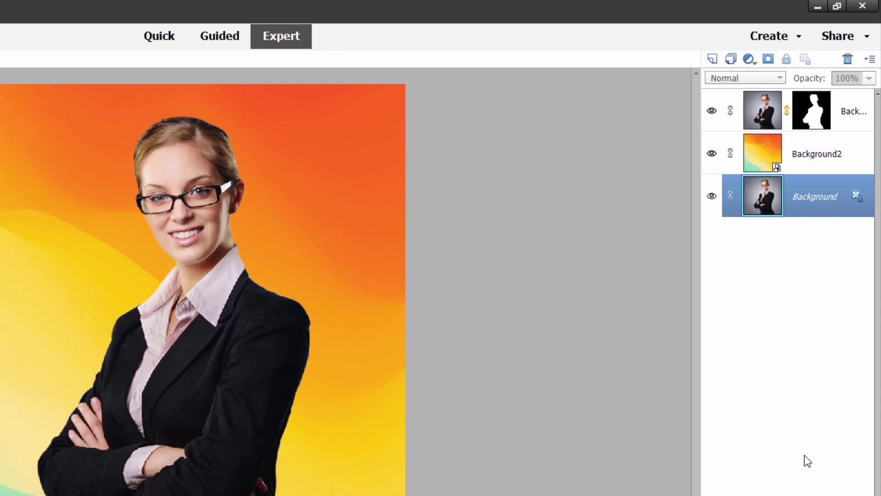
Step: Duplicate Background as a layer named 'safety', then hide both safety and Background2
right_click(807, 197)
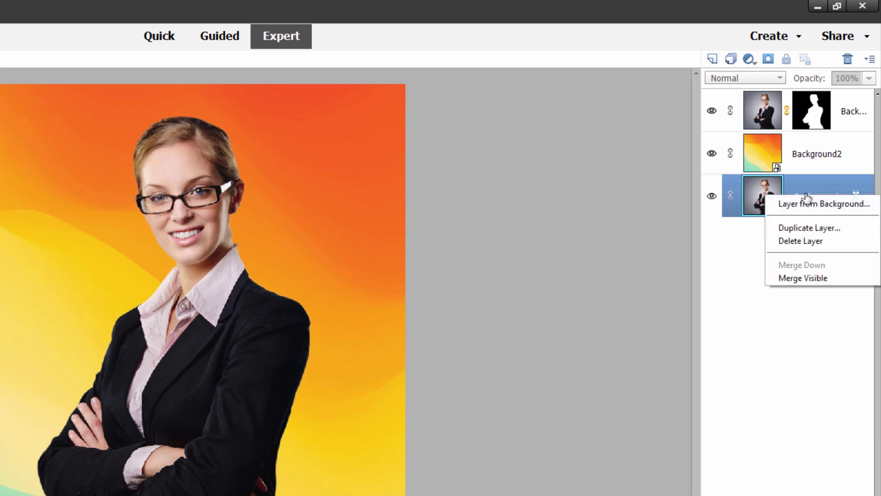
left_click(799, 228)
left_click(342, 226)
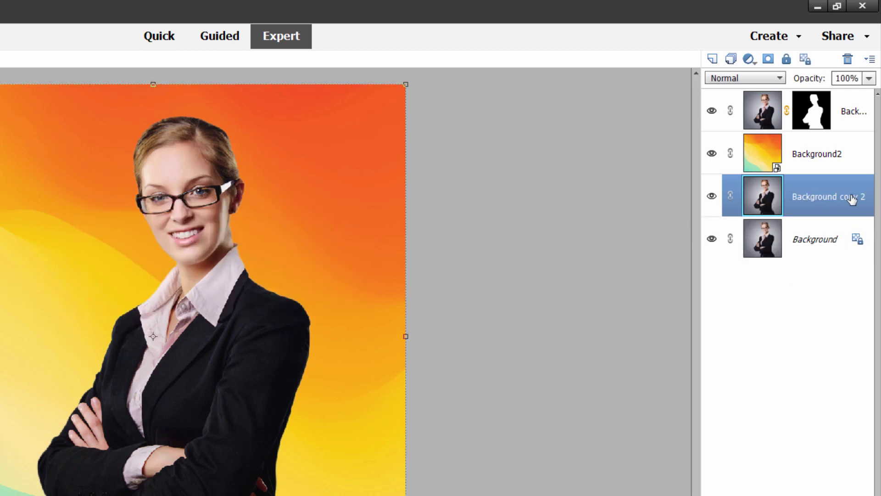
double_click(822, 199)
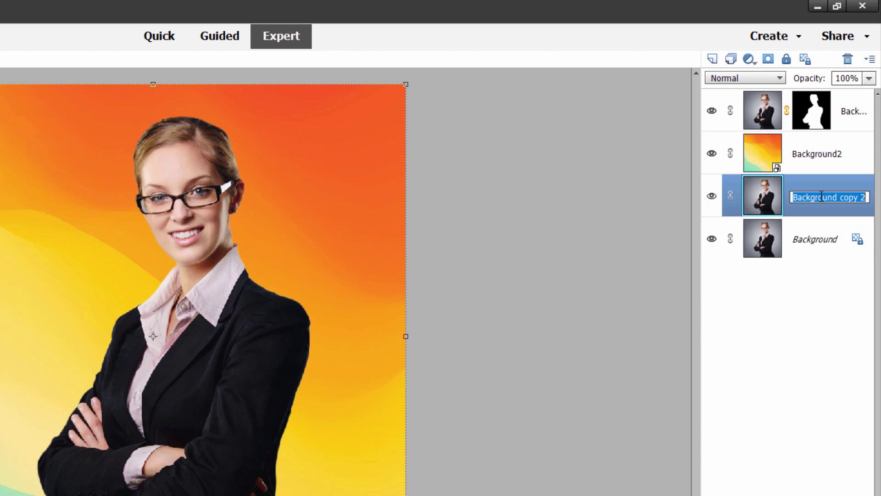
type("safet")
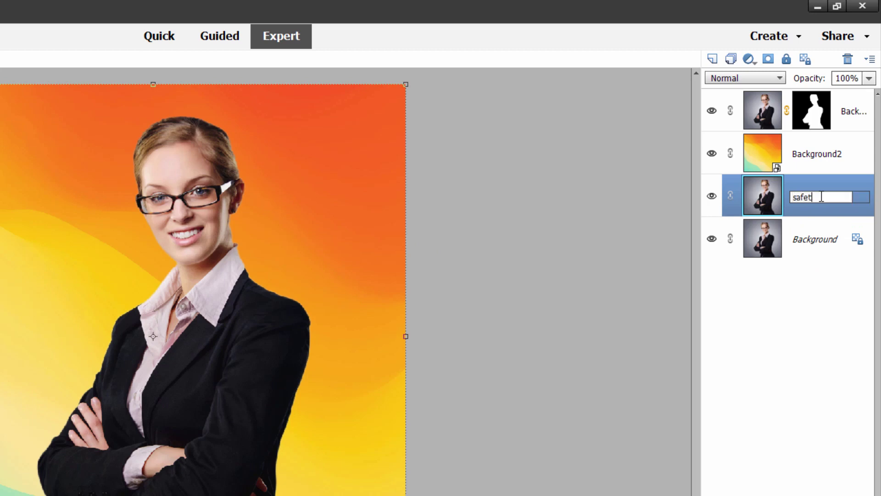
type("y")
key("Return")
left_click(712, 197)
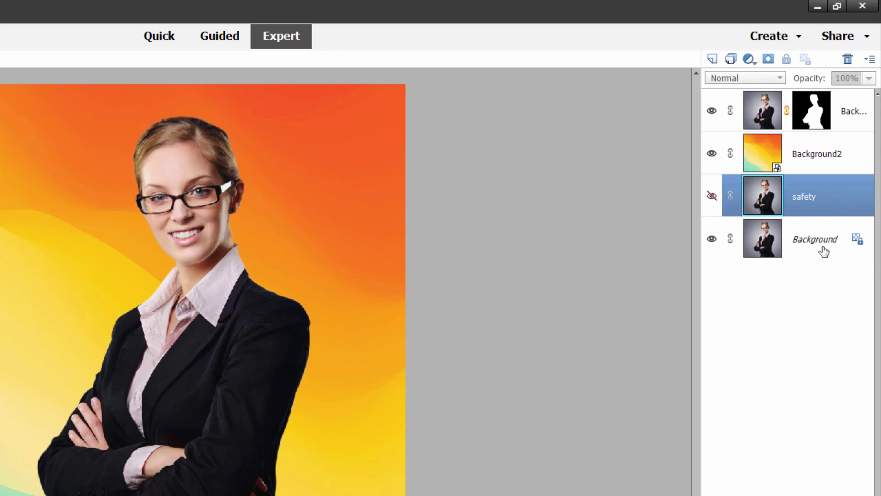
left_click(711, 153)
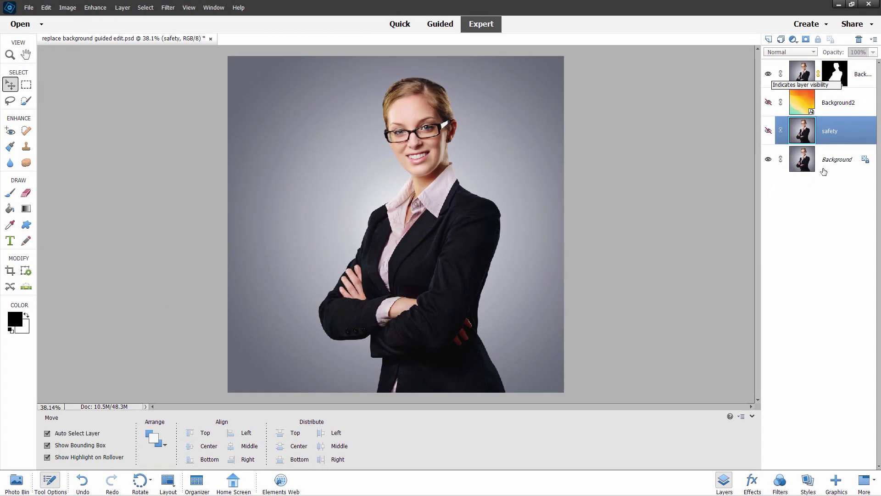
Step: Filter the Graphics panel by type to show only Backgrounds
left_click(834, 480)
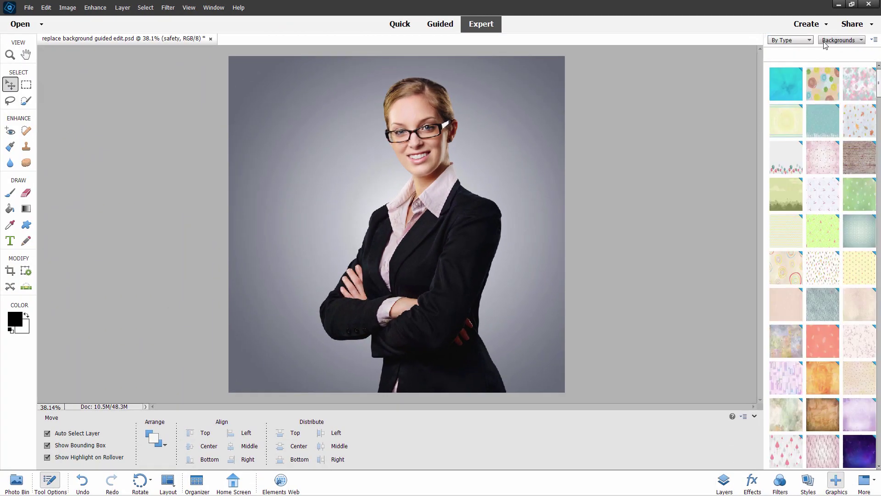
left_click(791, 41)
left_click(790, 48)
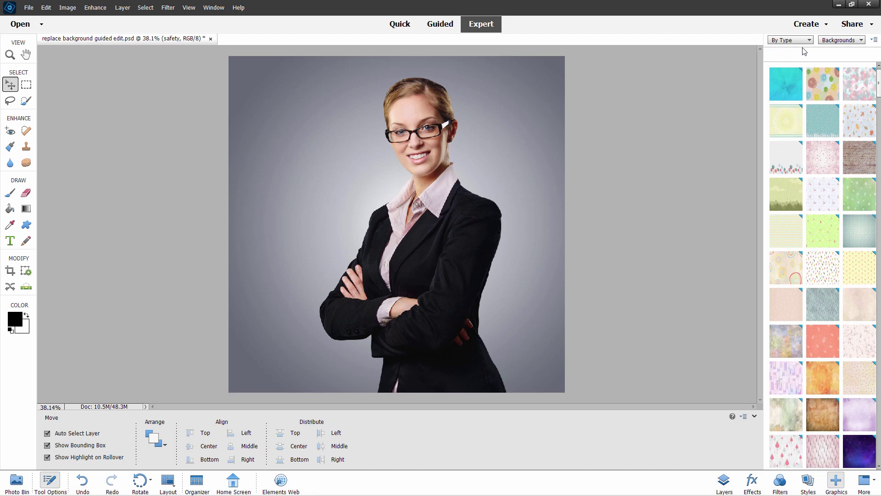
left_click(825, 41)
left_click(829, 52)
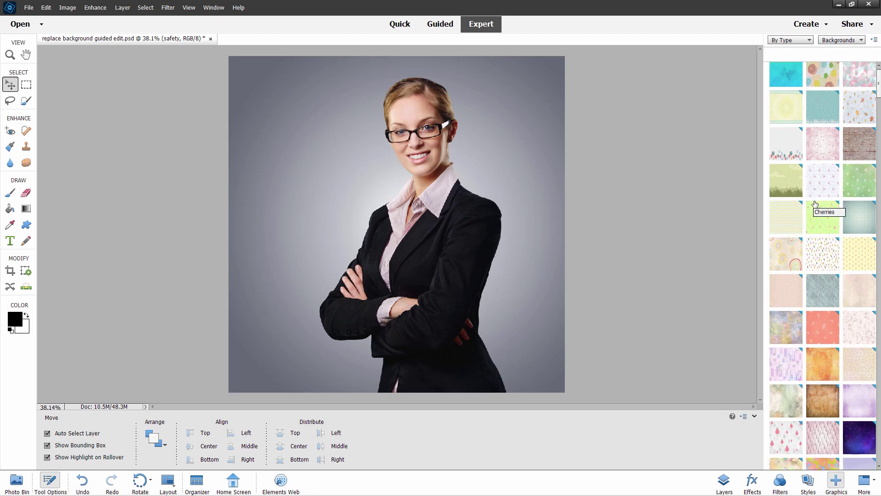
scroll(815, 220, "down", 3)
scroll(814, 219, "down", 6)
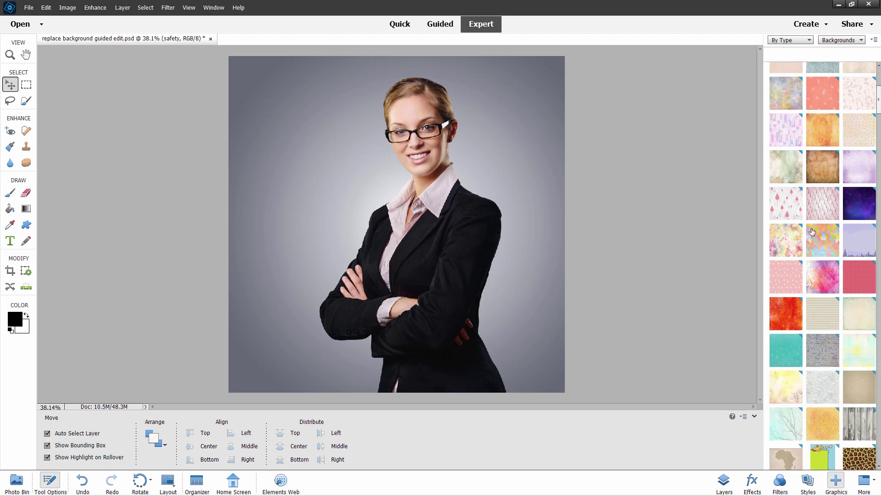
scroll(811, 237, "down", 6)
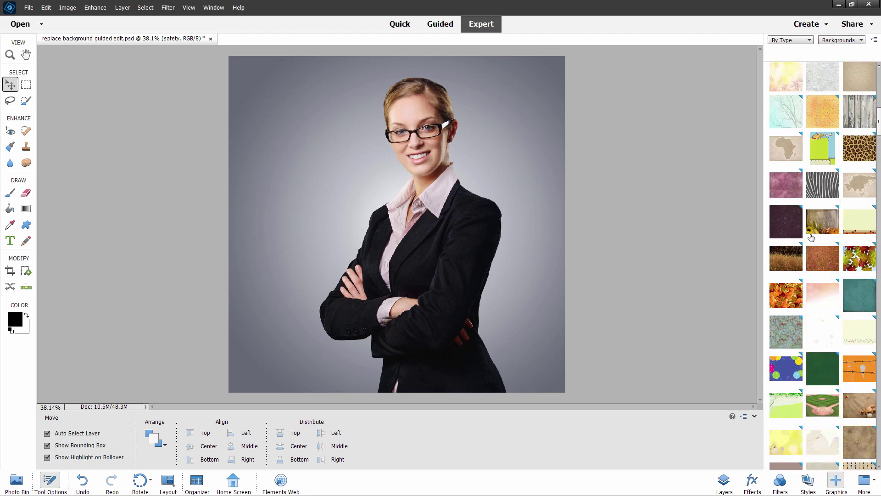
Step: Apply the autumn leaves background, then replace it with the green Burst Dance sunburst
left_click(790, 271)
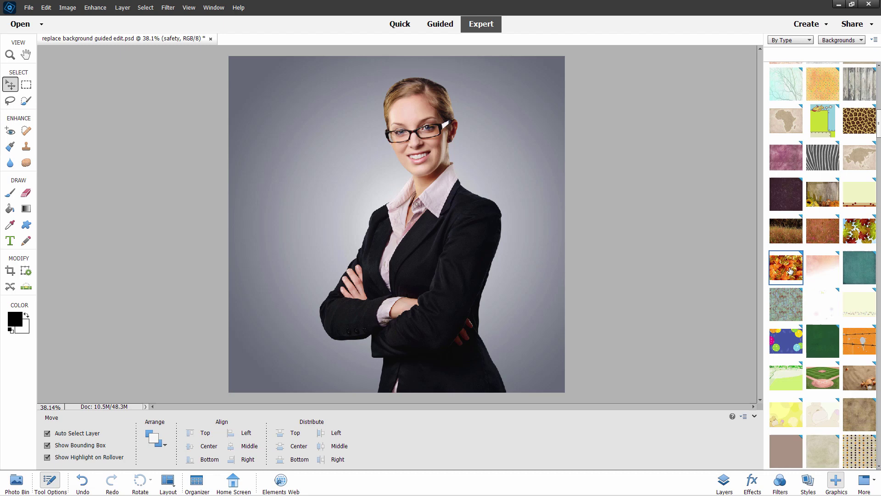
scroll(839, 266, "down", 8)
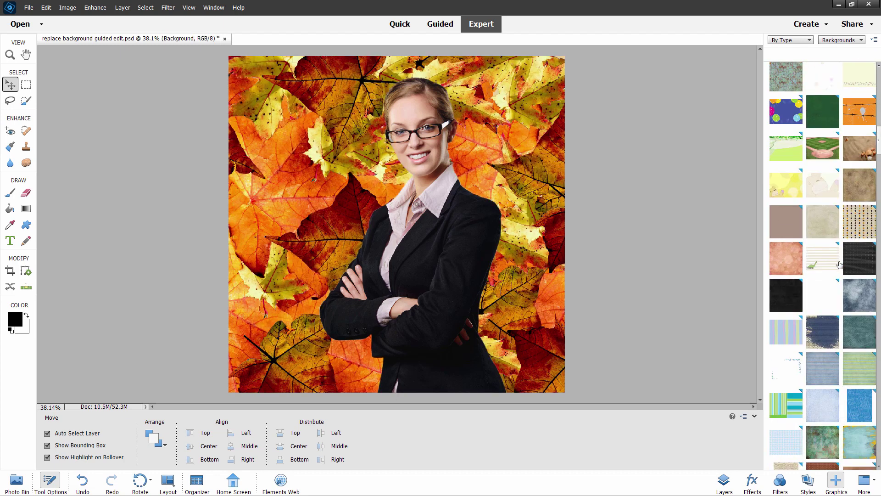
scroll(839, 267, "down", 5)
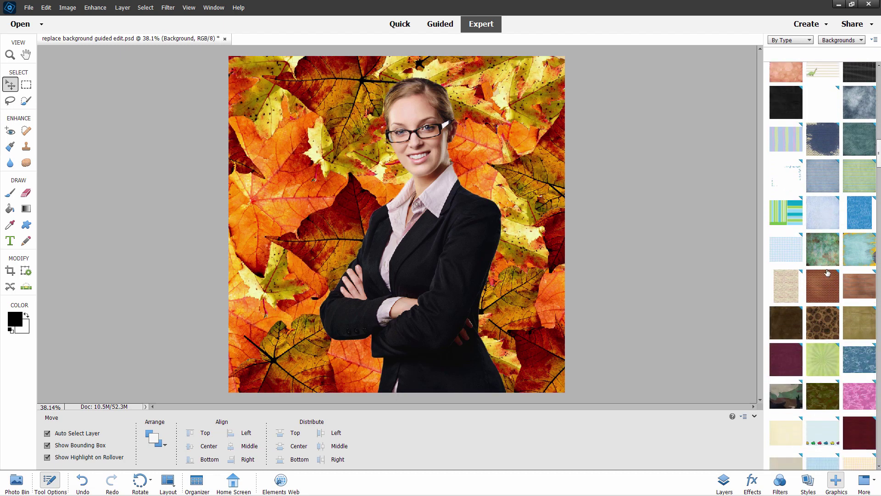
scroll(826, 277, "down", 2)
left_click(822, 216)
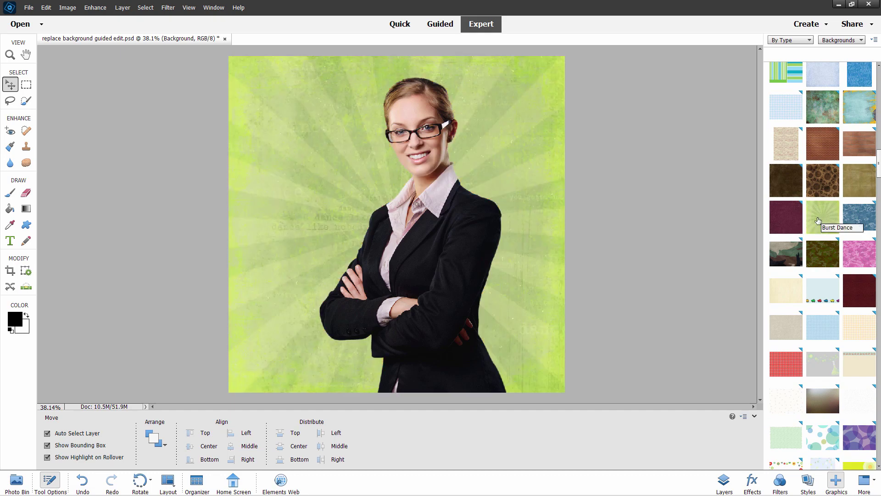
left_click(724, 481)
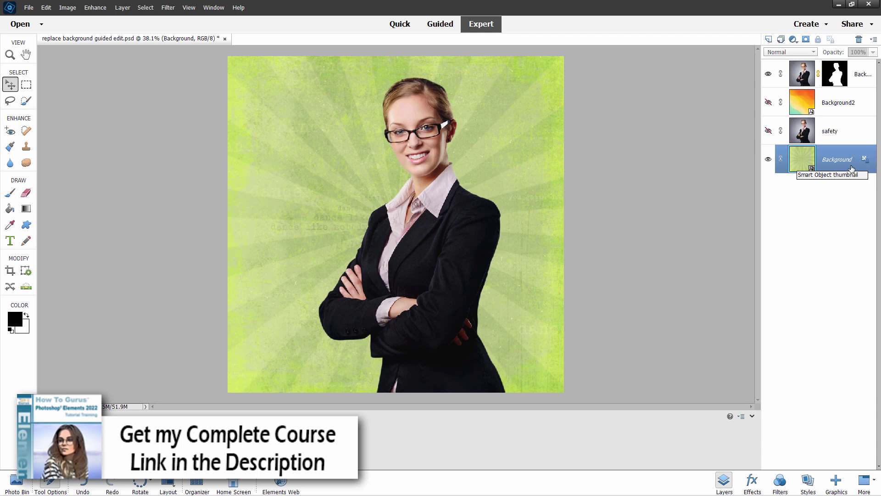
Step: Duplicate the green sunburst Background layer and hide the copy
right_click(834, 163)
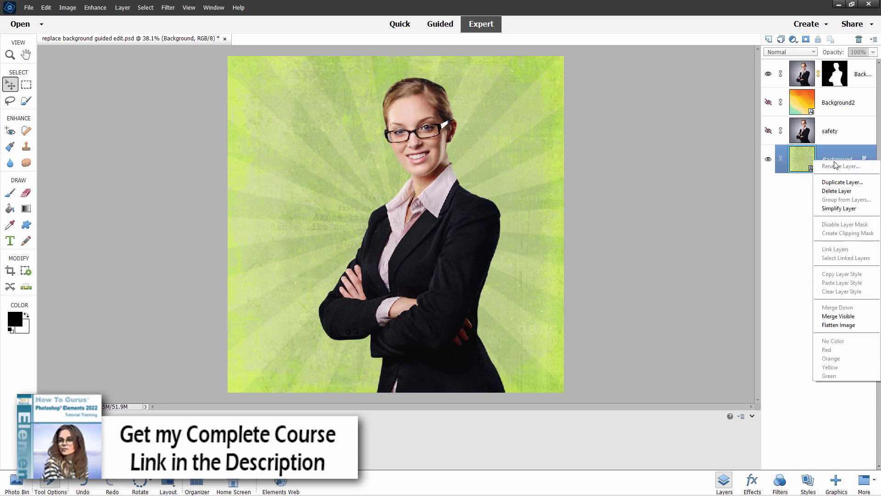
left_click(840, 182)
left_click(522, 153)
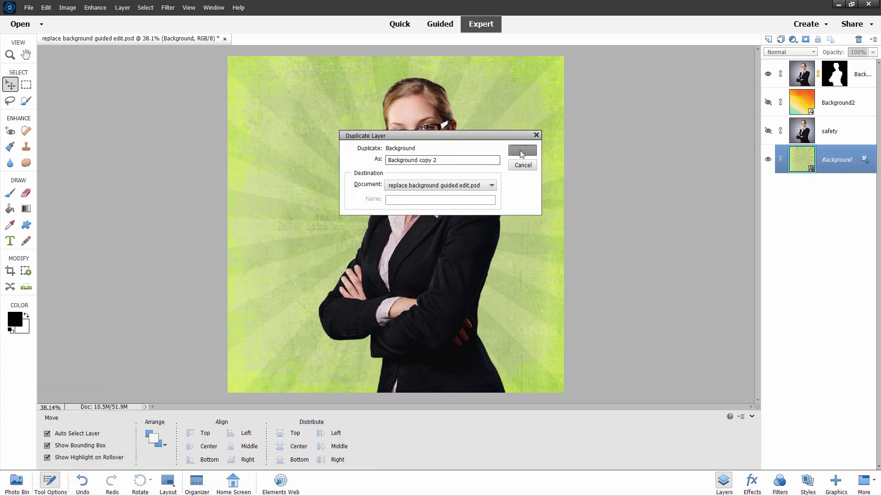
left_click(768, 160)
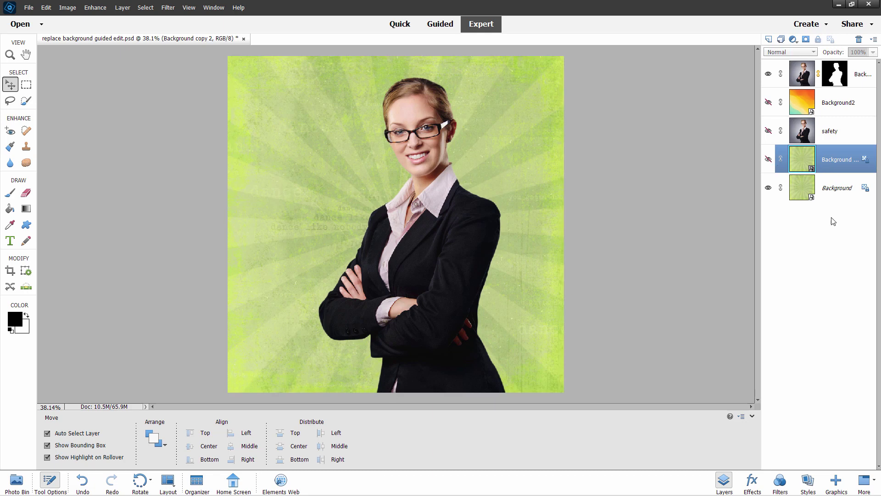
Step: Apply the teal circles graphic to Background and make the sunburst copy visible again
left_click(835, 481)
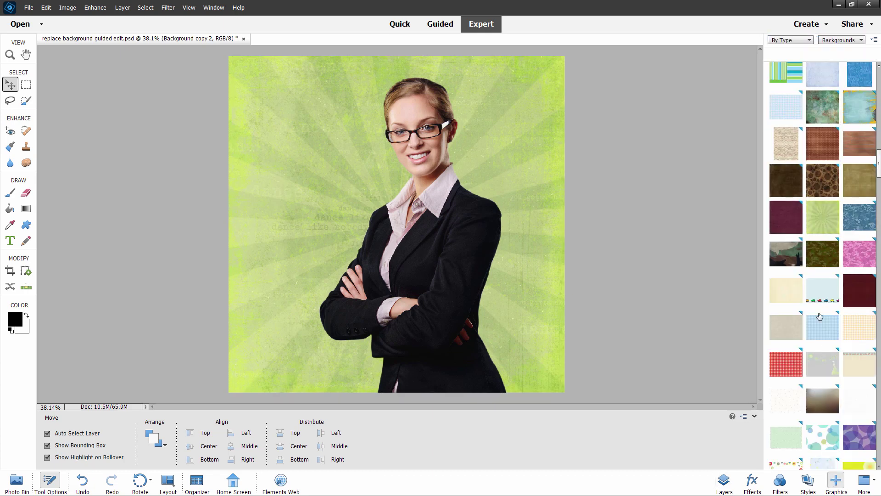
scroll(820, 316, "down", 3)
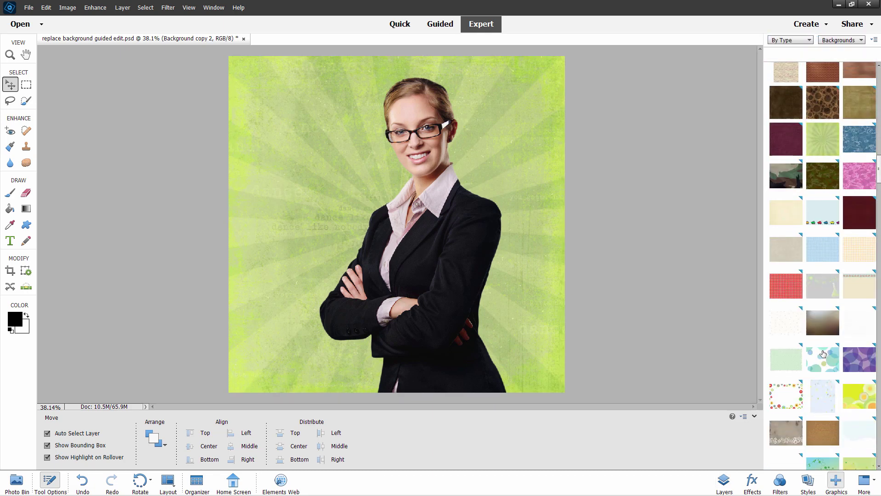
double_click(823, 354)
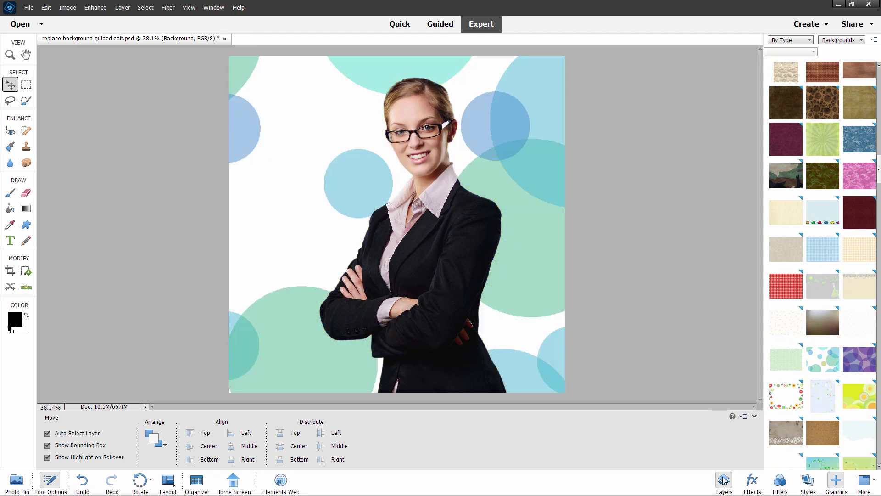
left_click(724, 480)
left_click(768, 159)
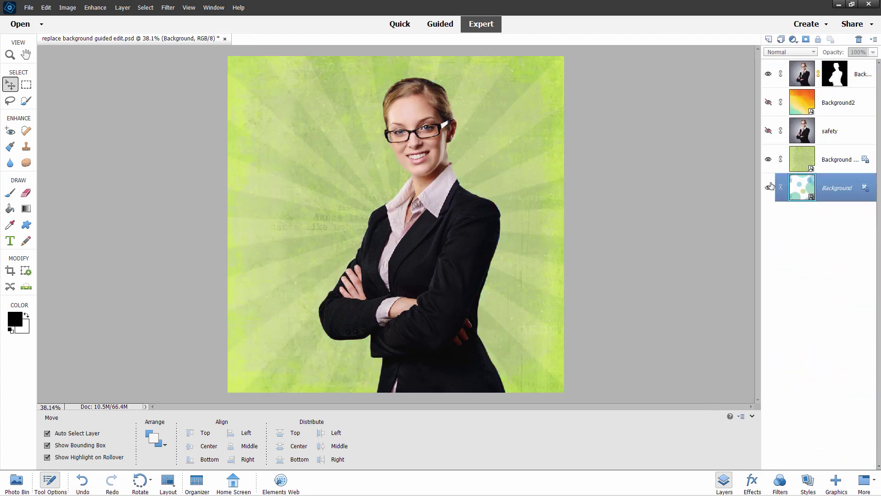
Step: Compare teal circles, green sunburst and orange gradient layers, leaving all three visible
left_click(769, 188)
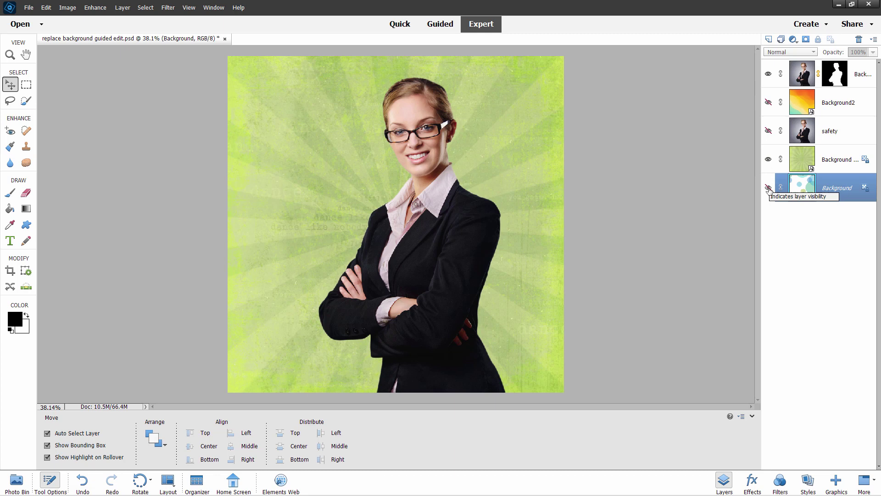
left_click(768, 159)
left_click(768, 188)
left_click(768, 102)
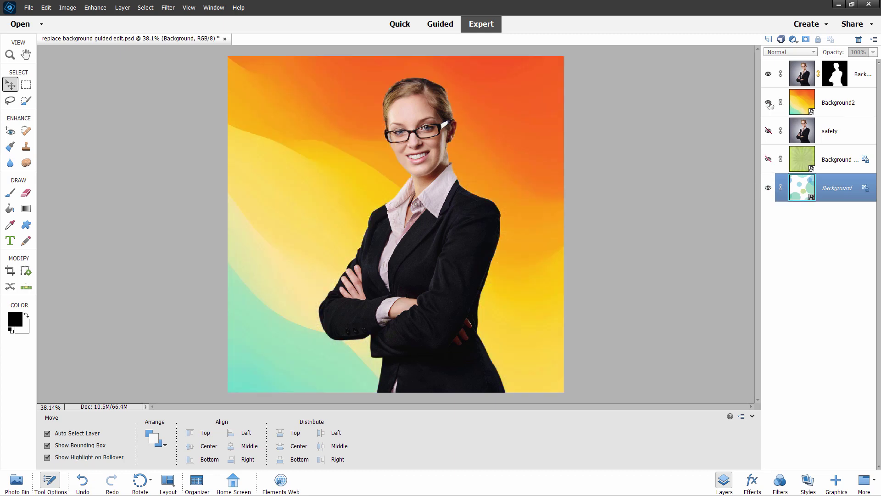
left_click(768, 102)
left_click(768, 159)
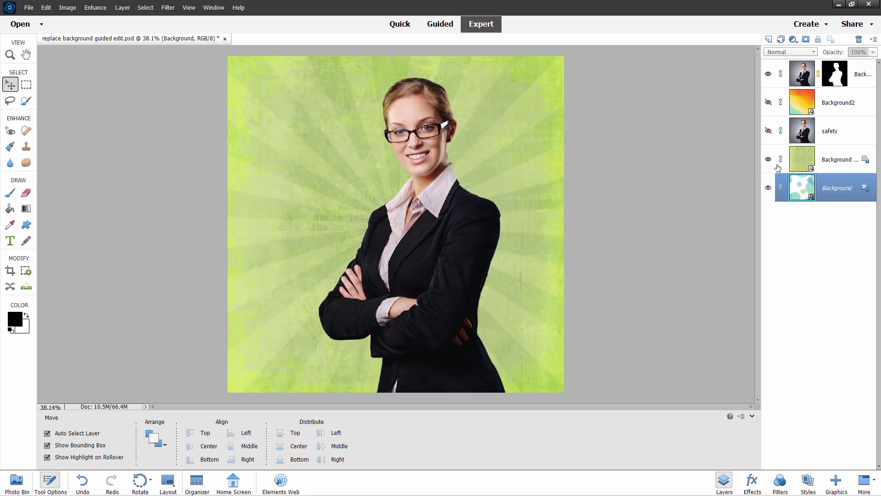
left_click(769, 102)
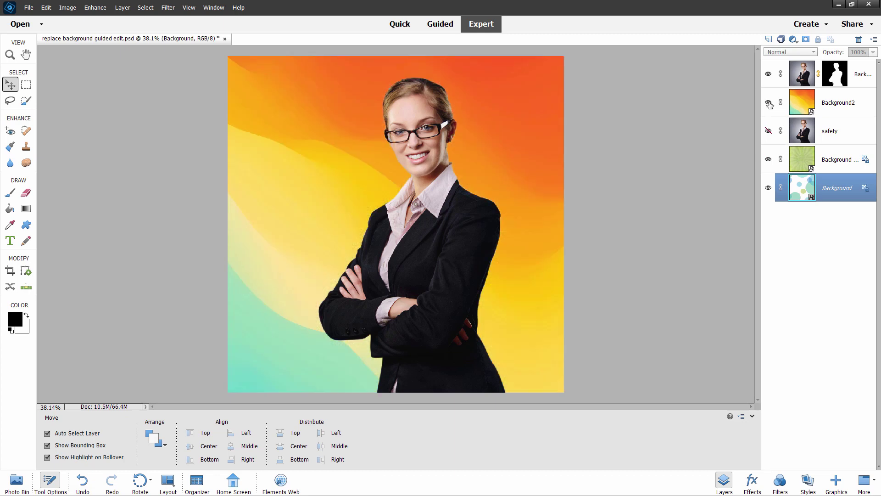